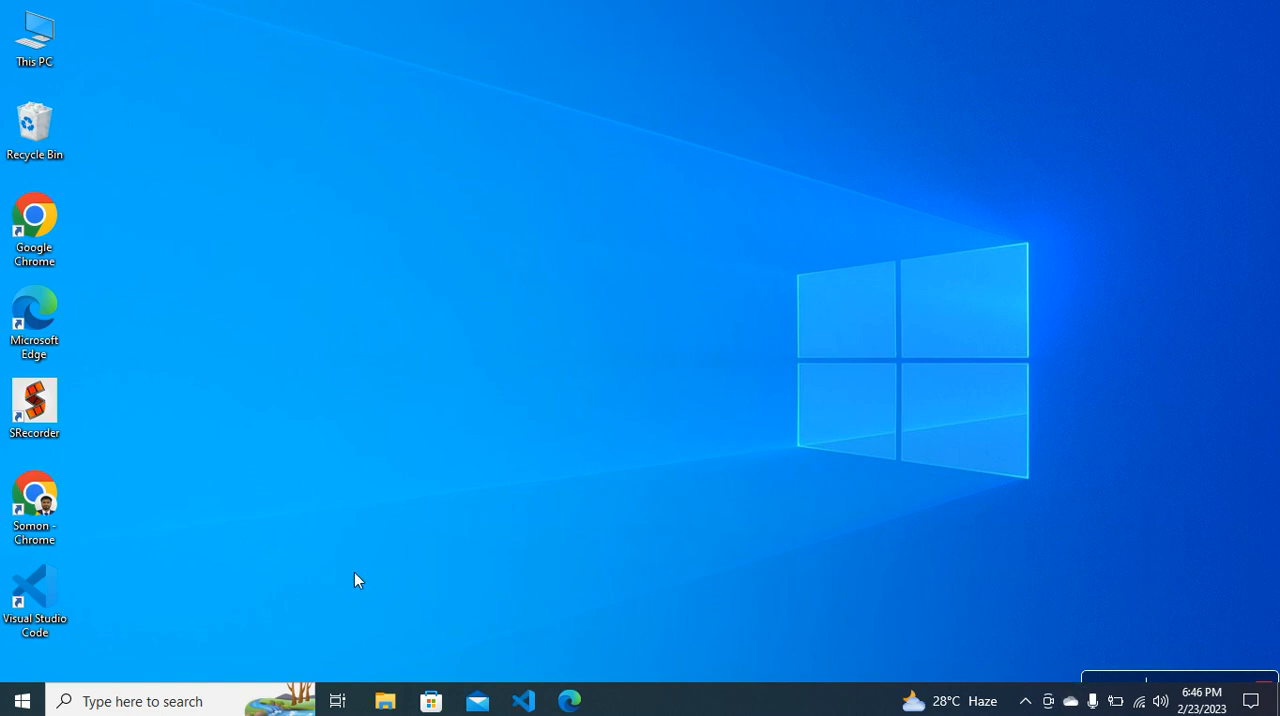
Open Google Chrome in a maximized window using the existing profile with the orange logo
double_click(22, 234)
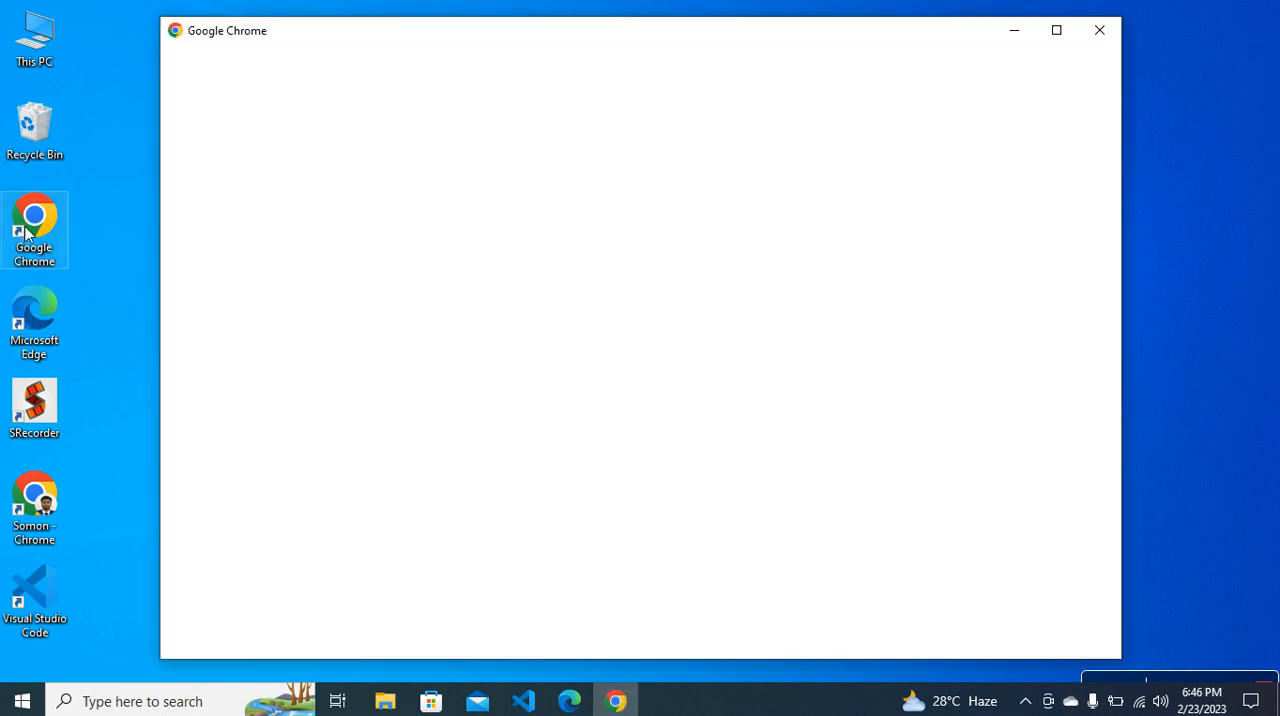
left_click(1057, 29)
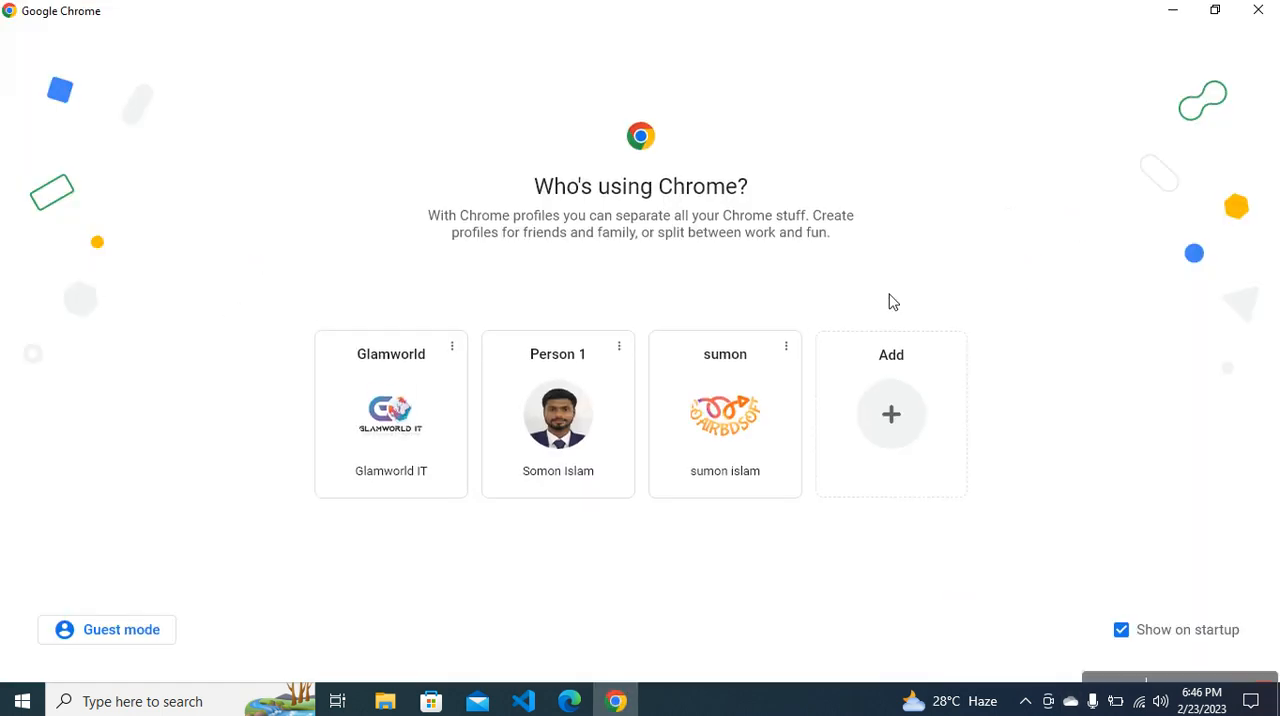
left_click(767, 418)
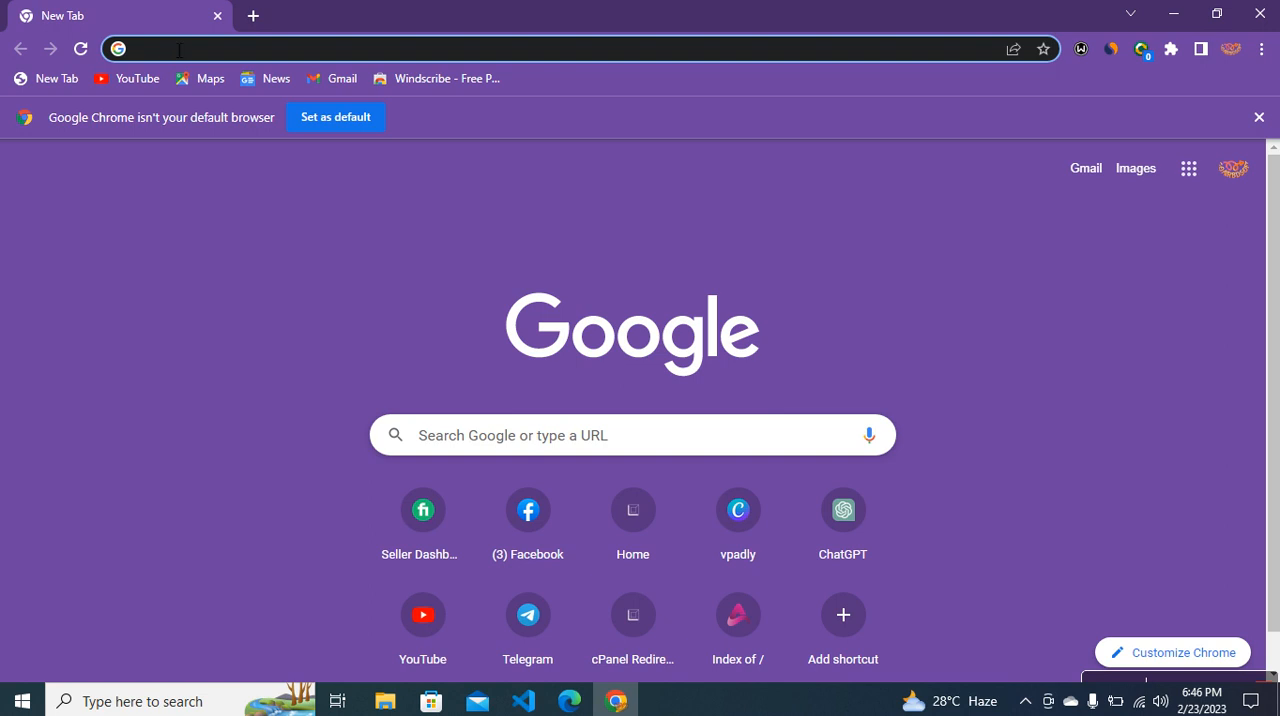
Search Google for the Composer download and open the getcomposer.org download page
type("compose")
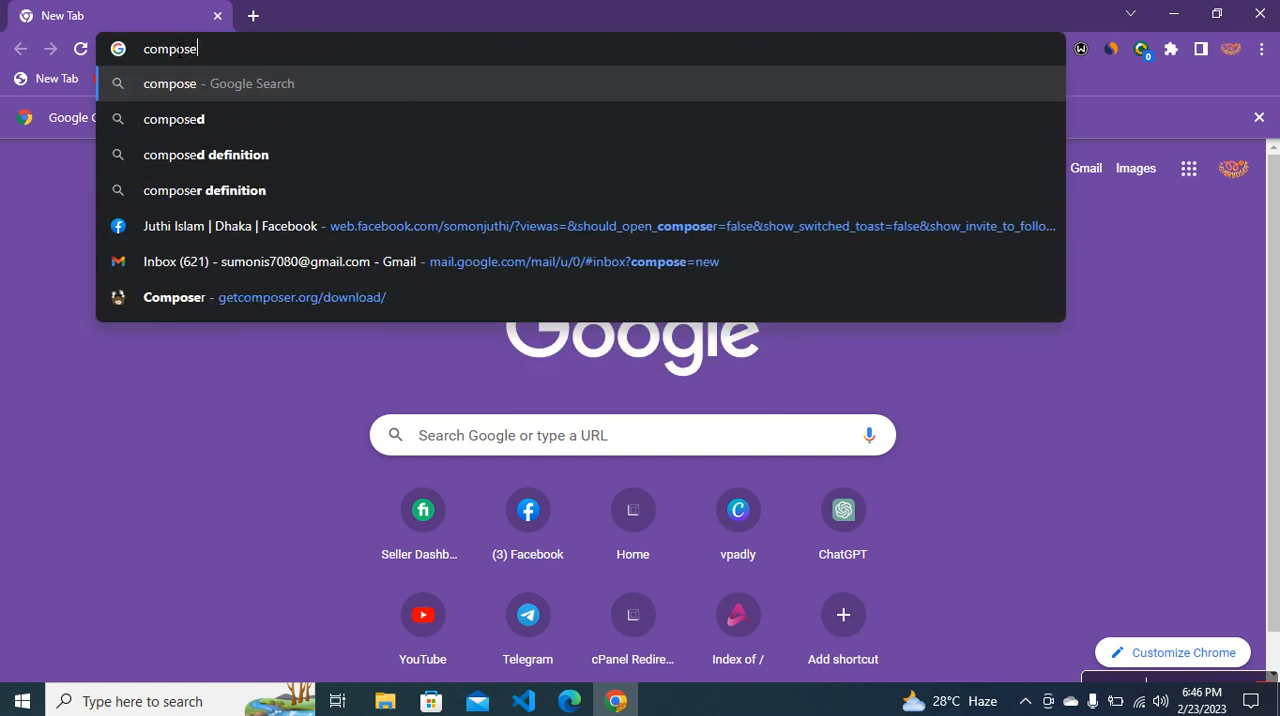
type("r")
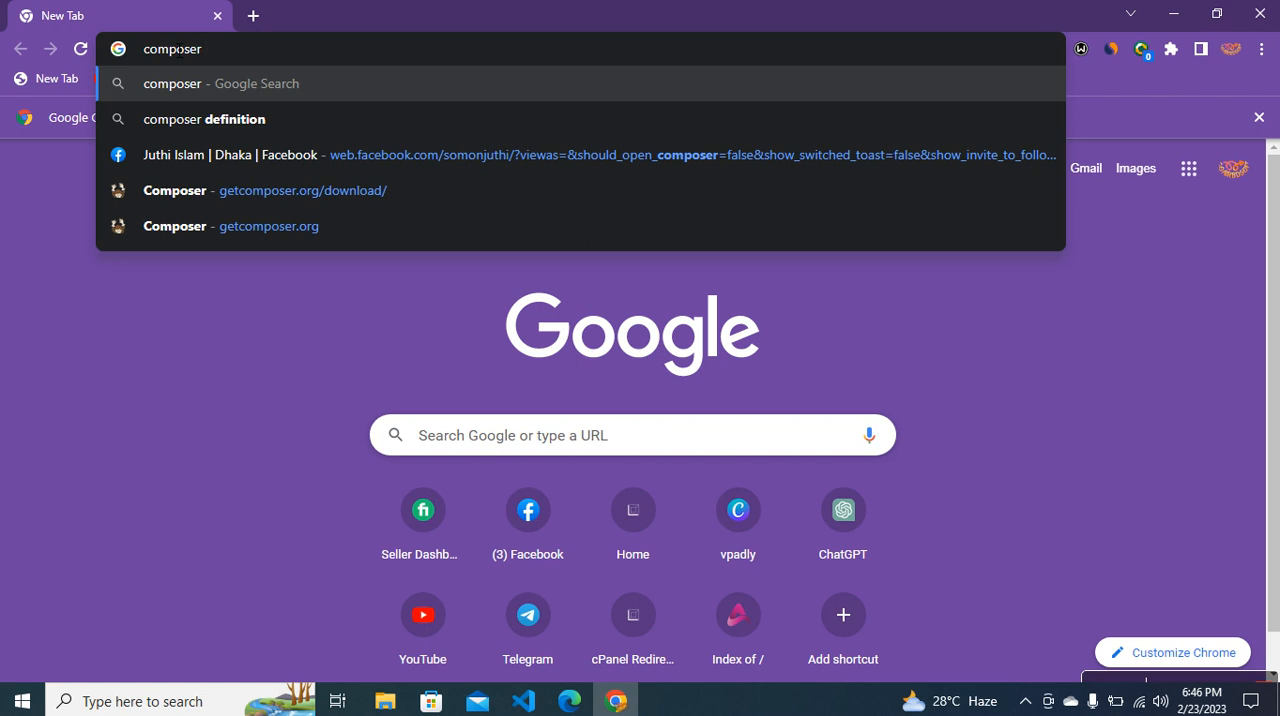
type(" down")
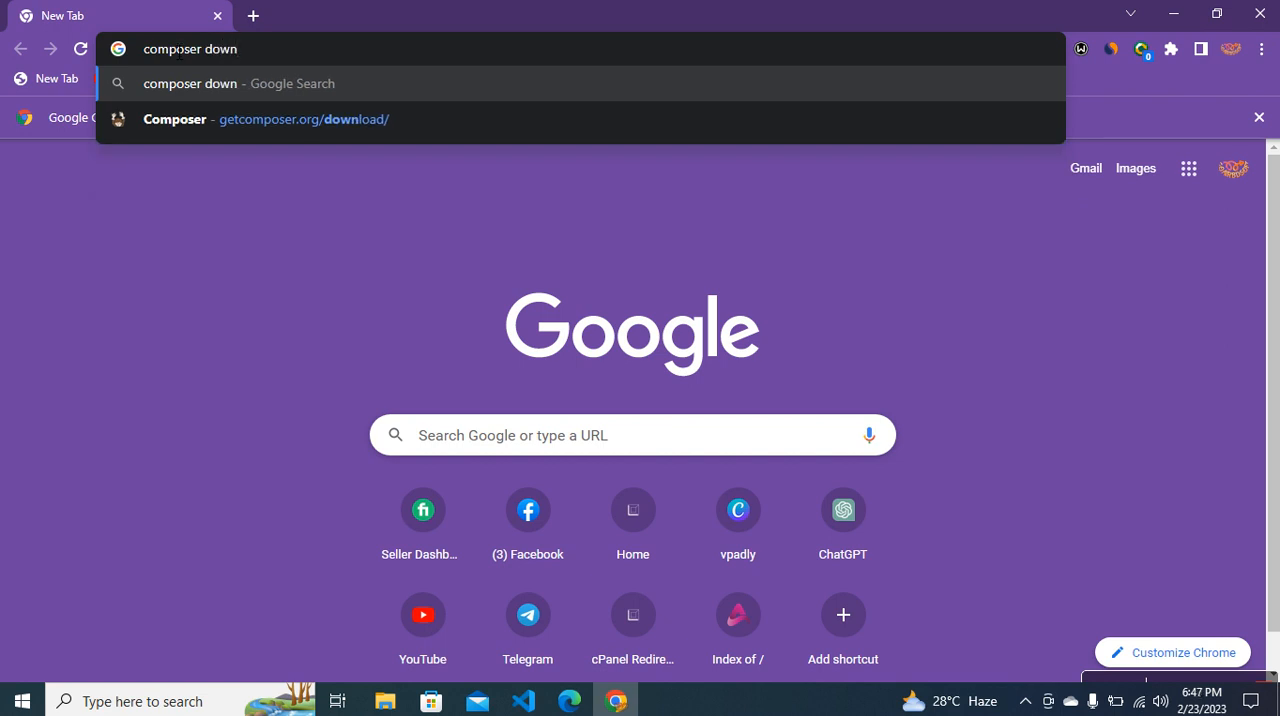
type("olad")
key("Return")
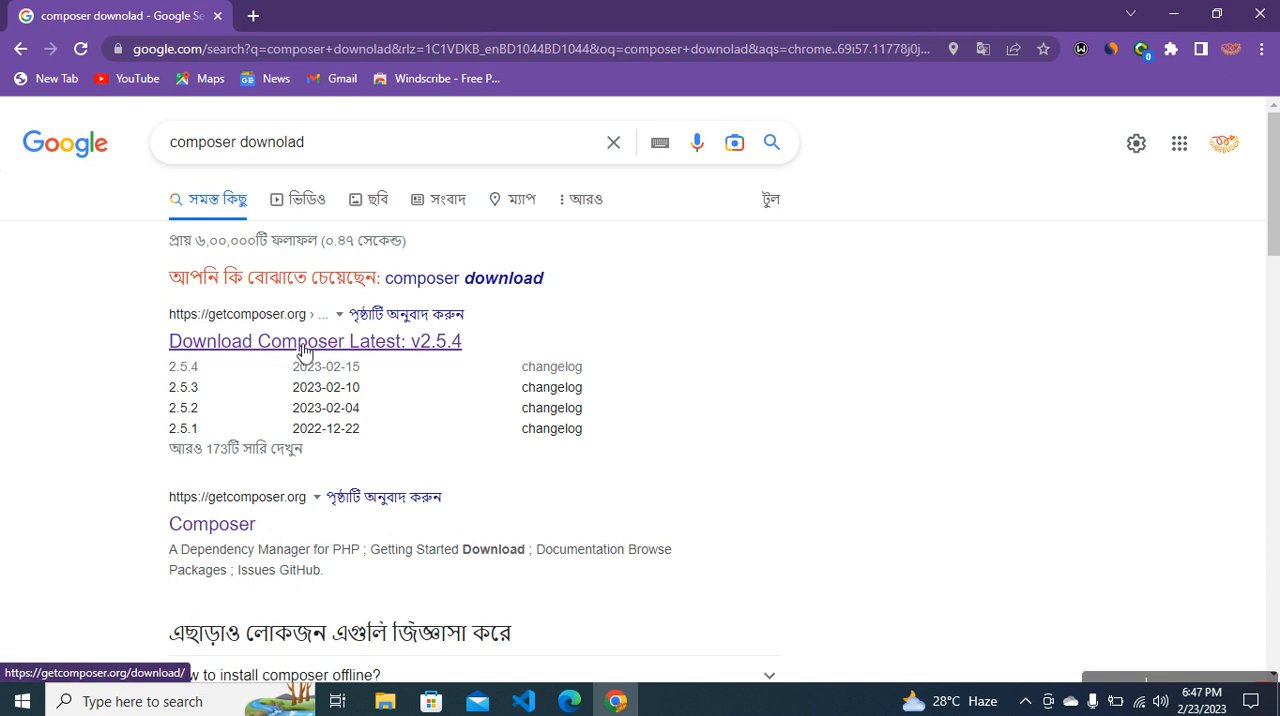
left_click(230, 344)
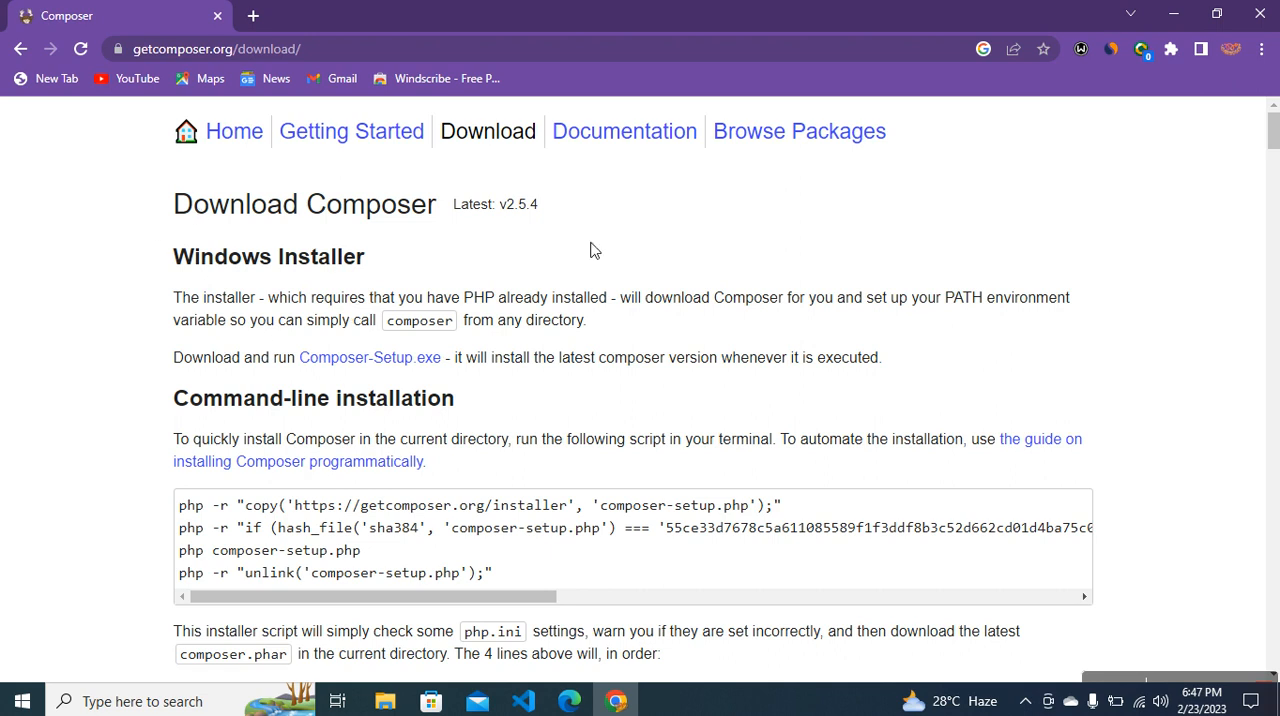
mouse_move(1273, 135)
left_mouse_down()
mouse_move(1272, 195)
mouse_move(1272, 125)
left_mouse_up()
left_click_drag(174, 356, 226, 358)
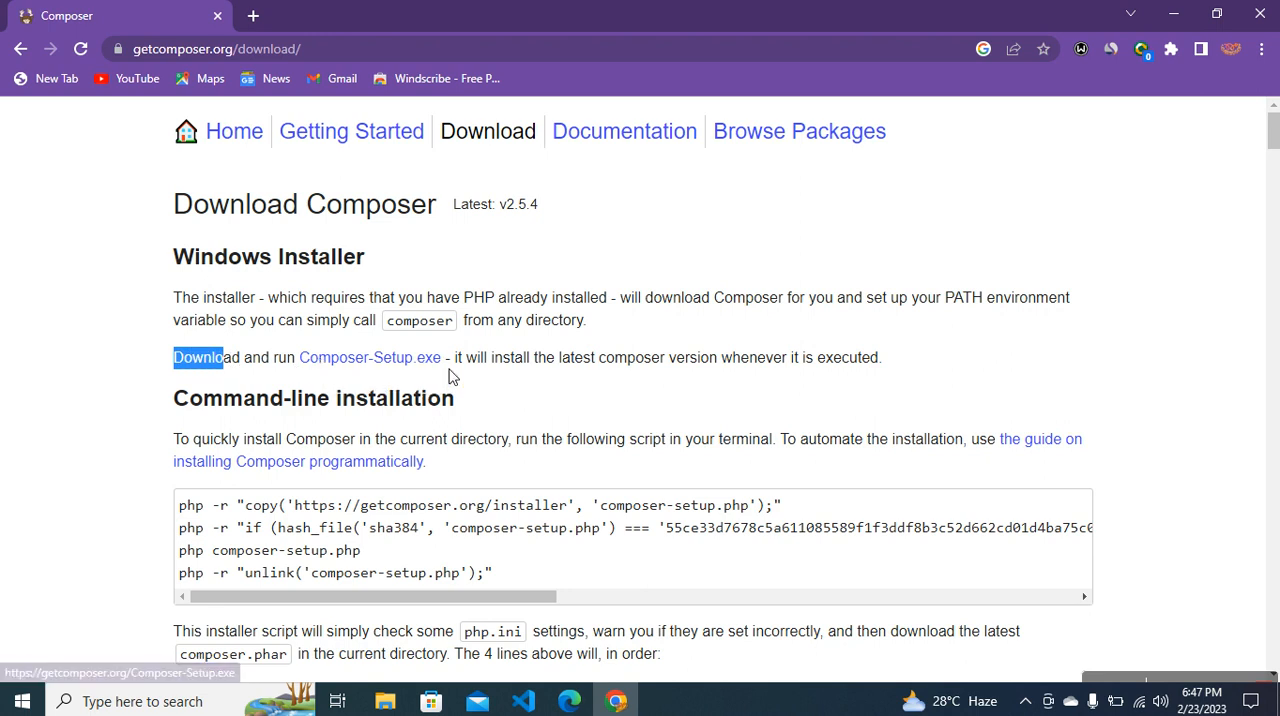
left_click(417, 371)
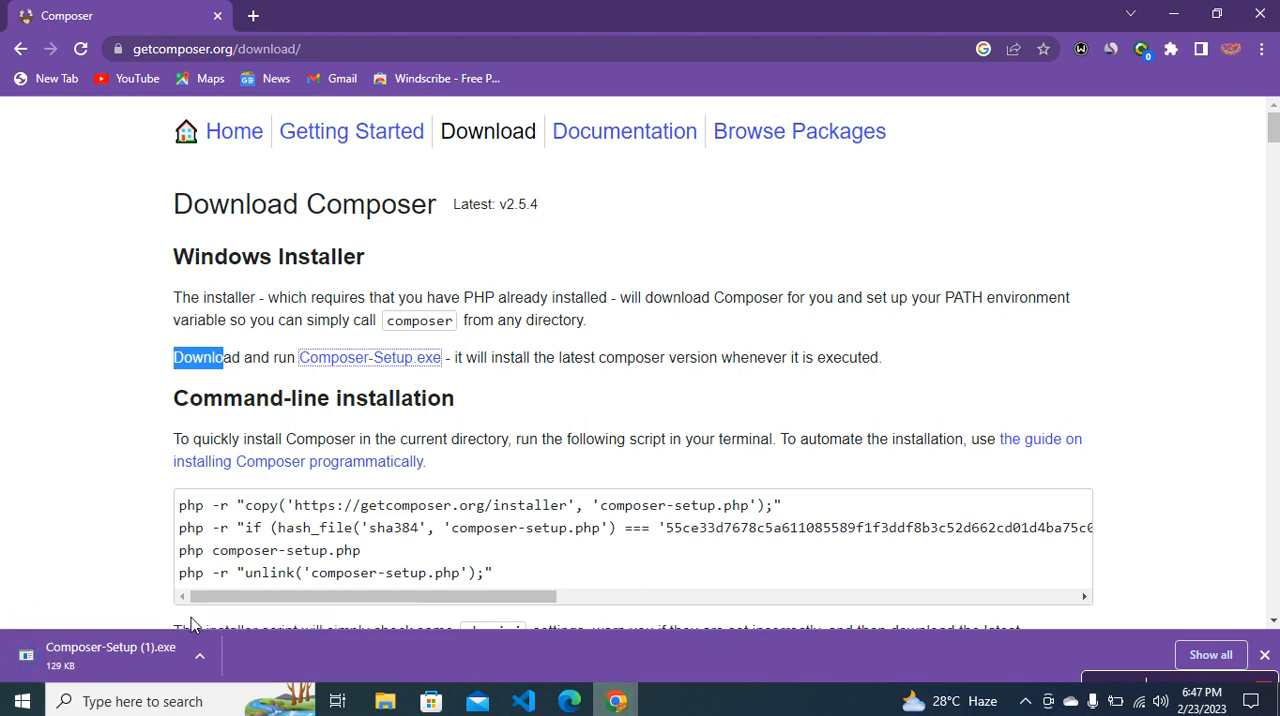
left_click(197, 662)
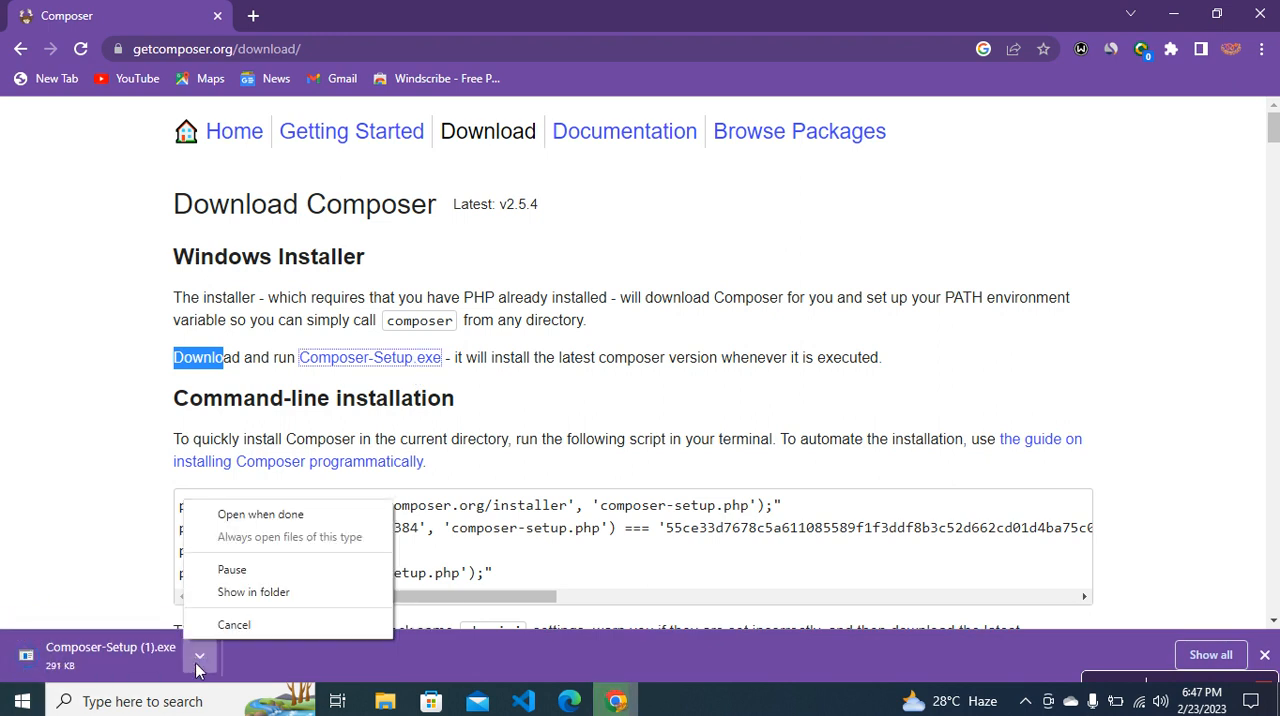
left_click(248, 625)
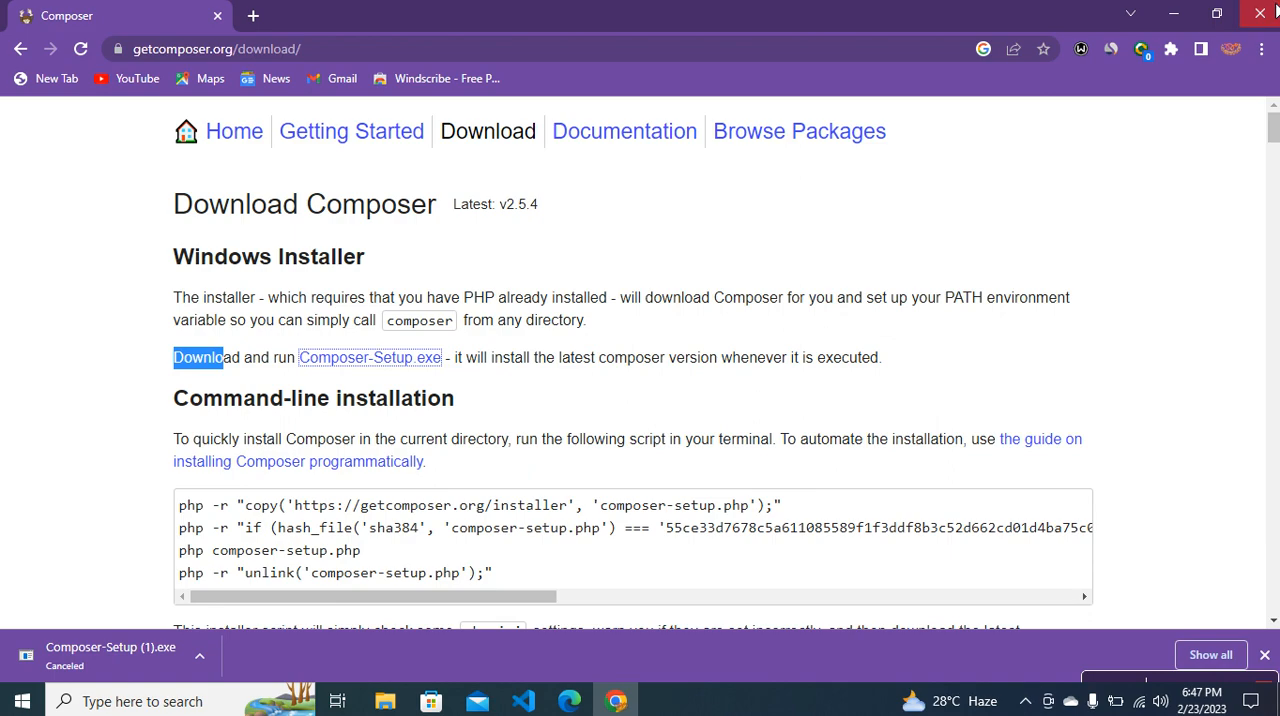
Close the browser and launch the Composer-Setup installer from the Downloads folder
left_click(1259, 14)
double_click(10, 26)
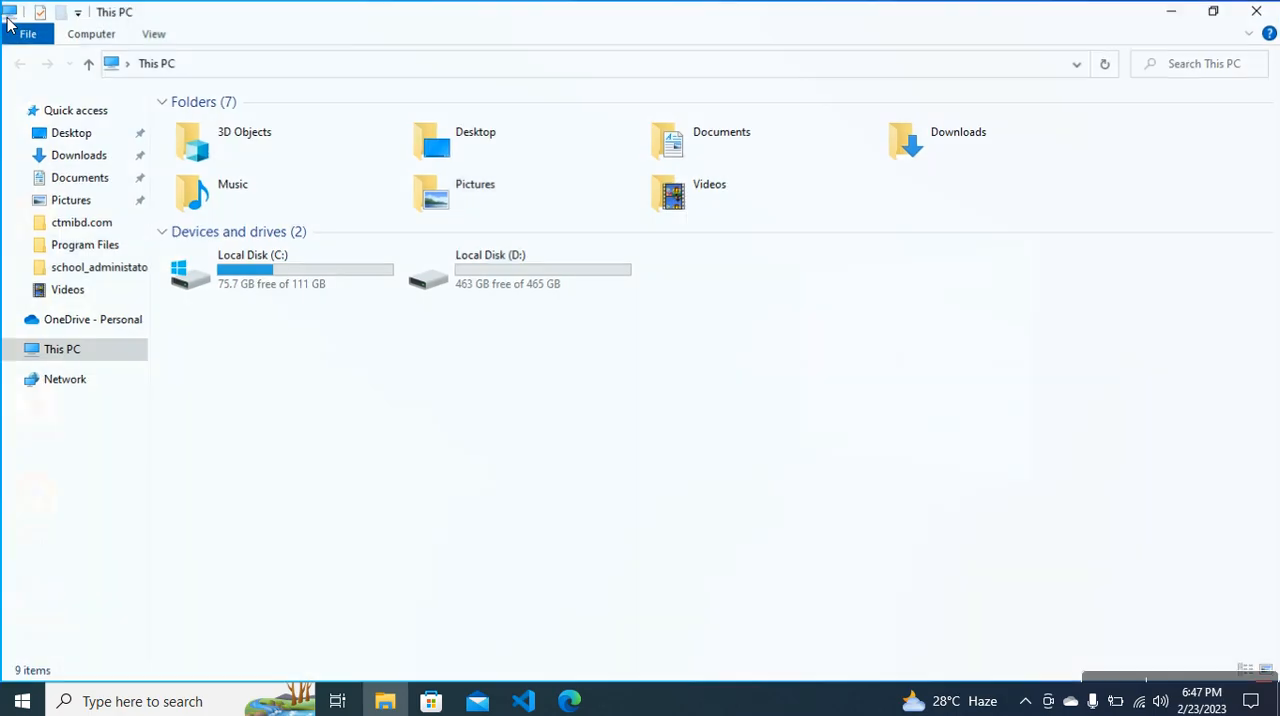
left_click(100, 155)
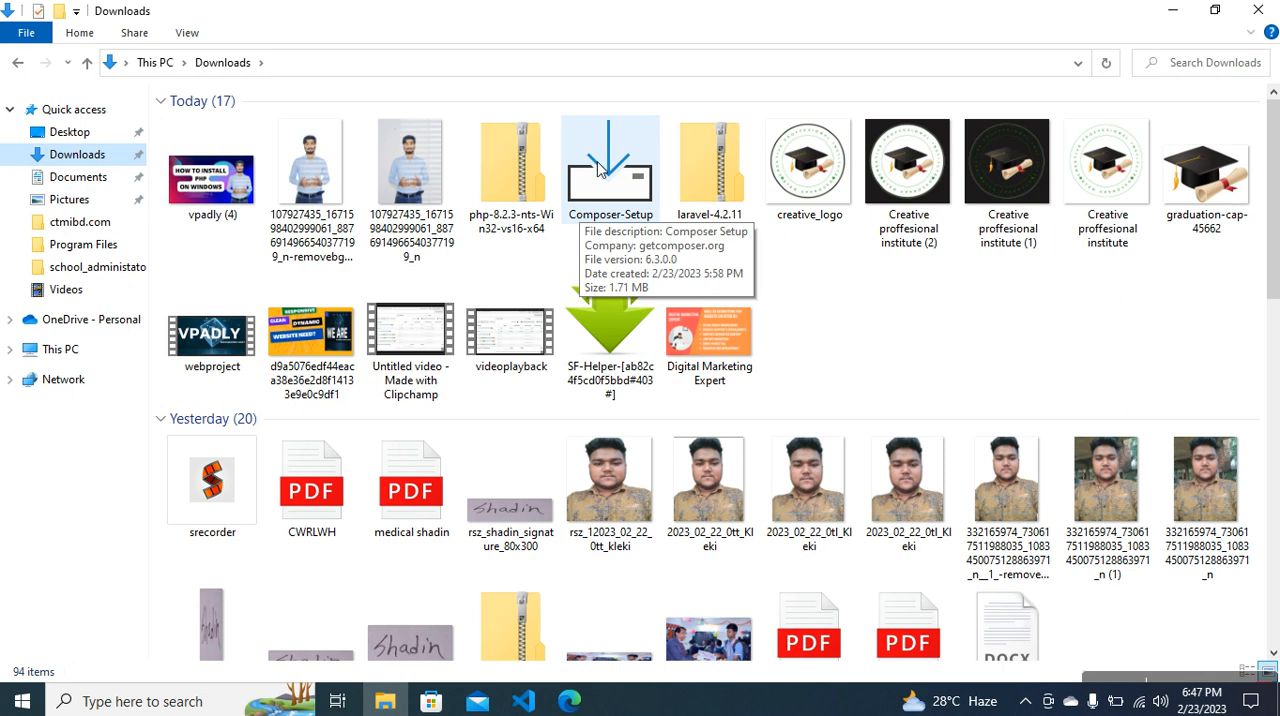
double_click(603, 199)
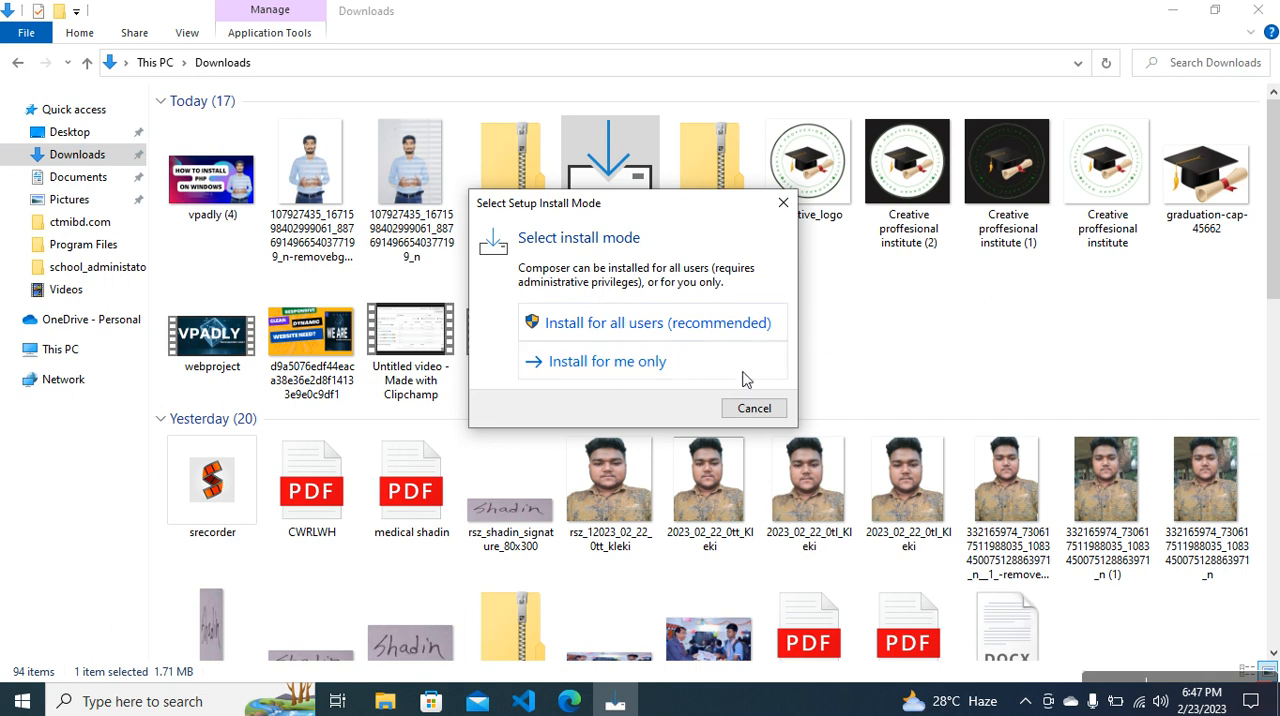
Install Composer for all users without developer mode or a proxy, using C:\Program Files\php-8.2.3\php.exe, and finish the setup
left_click(710, 327)
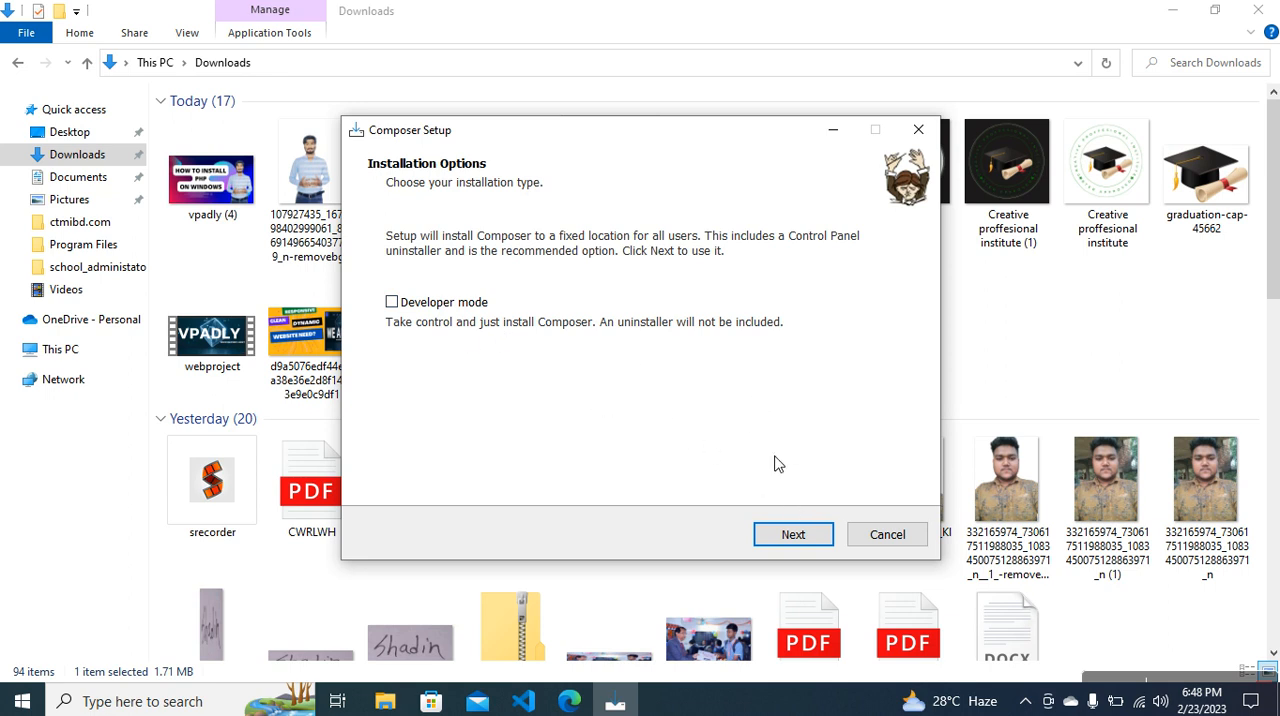
left_click(781, 537)
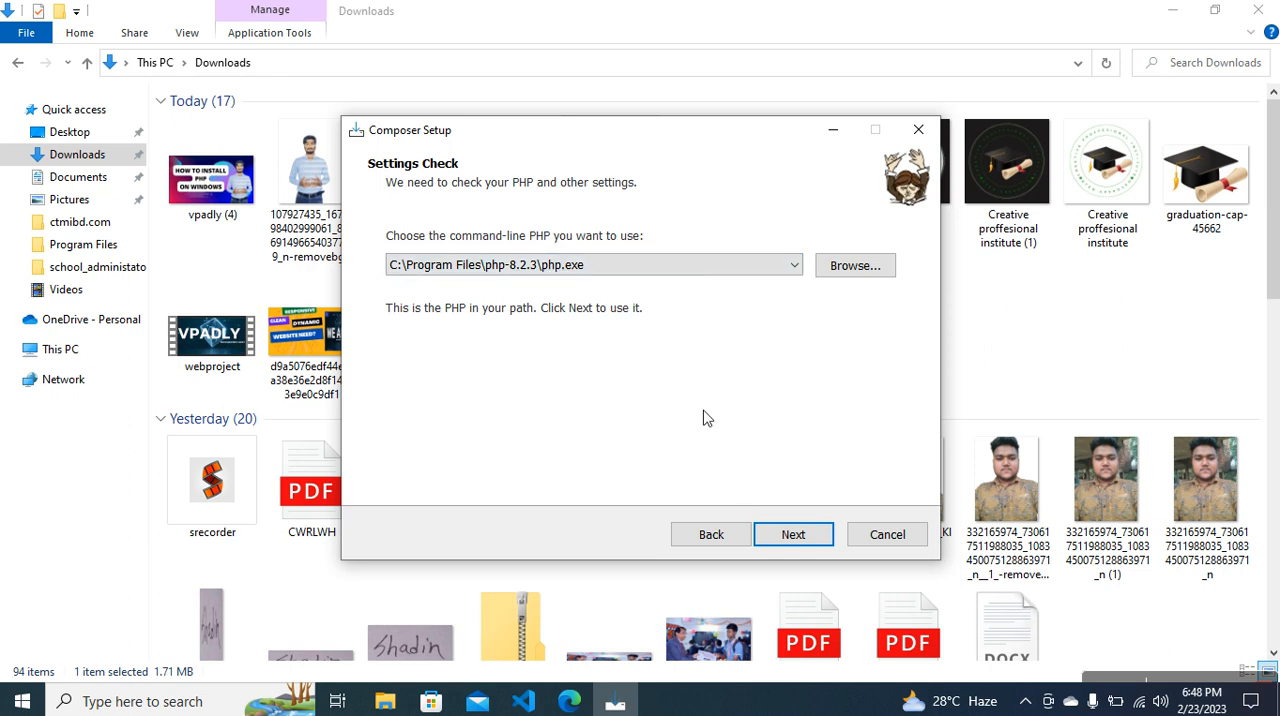
left_click(793, 537)
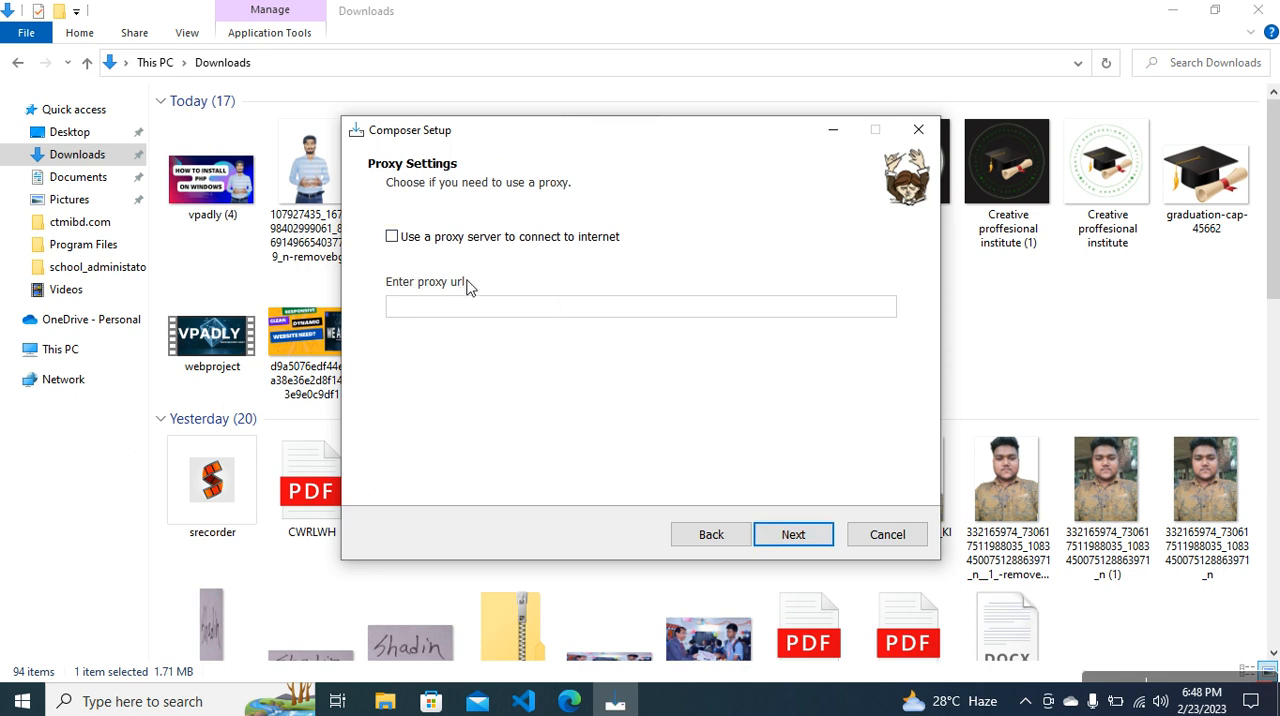
left_click(793, 535)
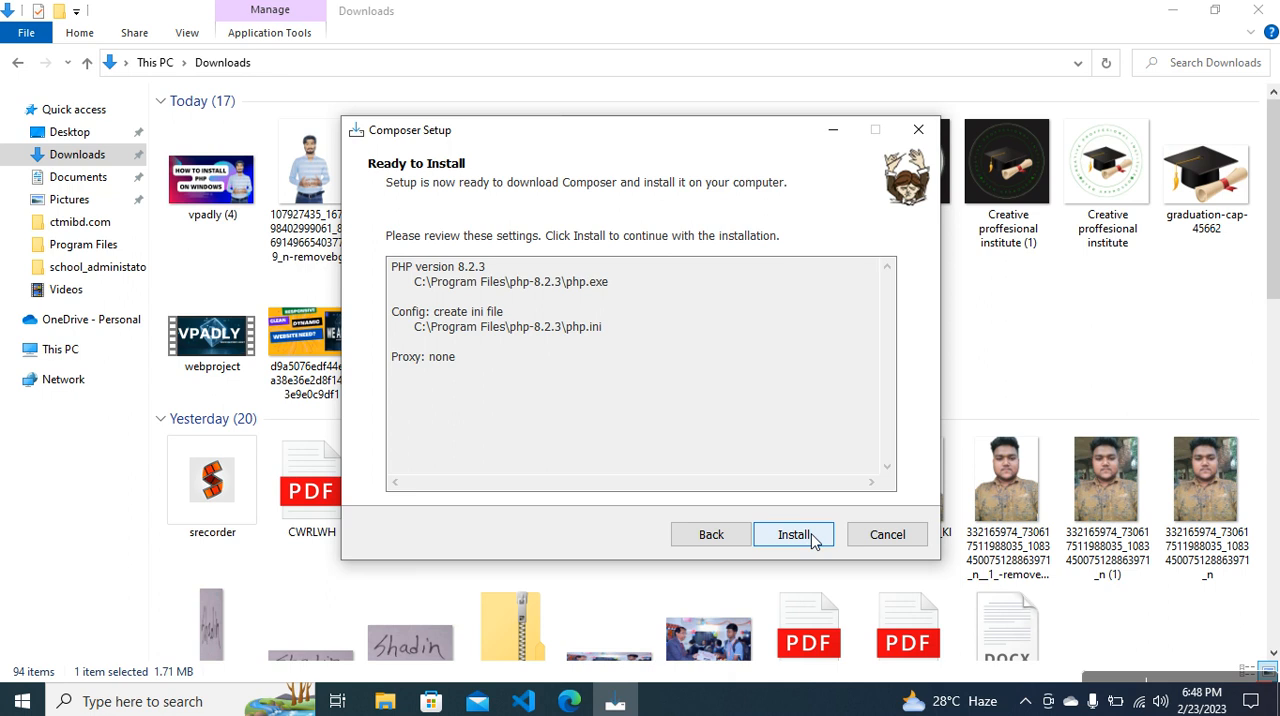
left_click(813, 539)
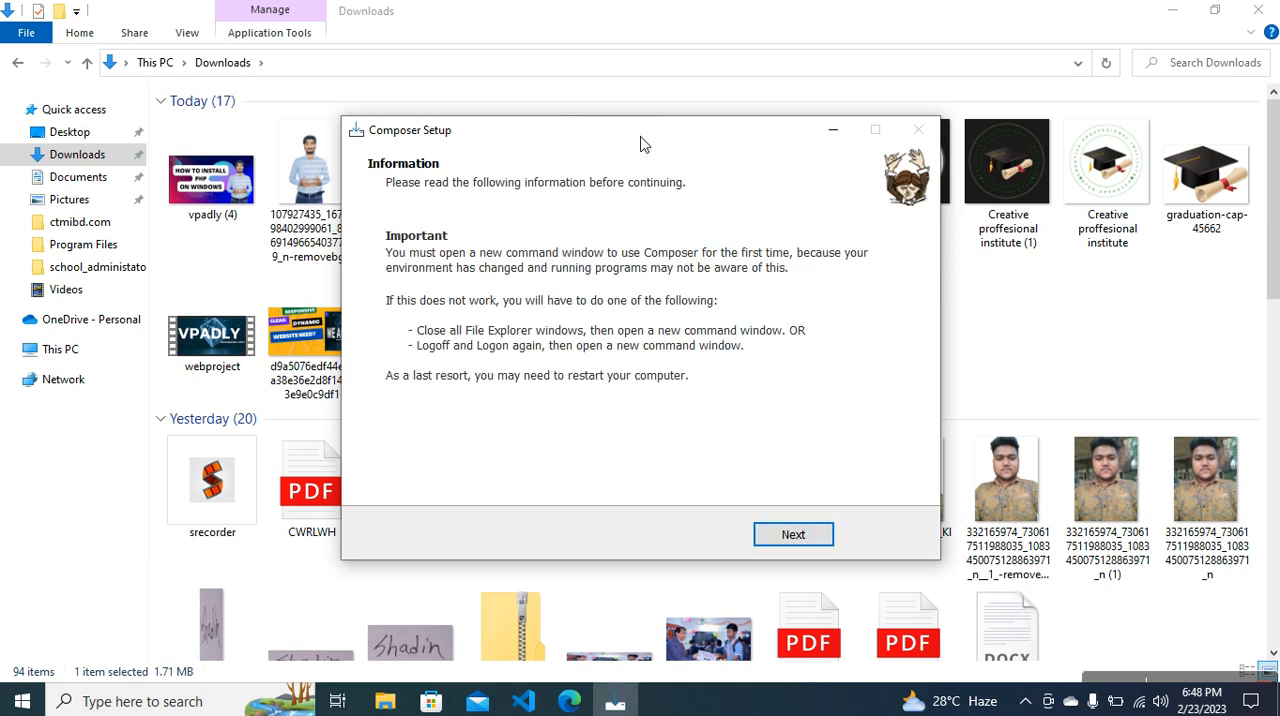
left_click(822, 551)
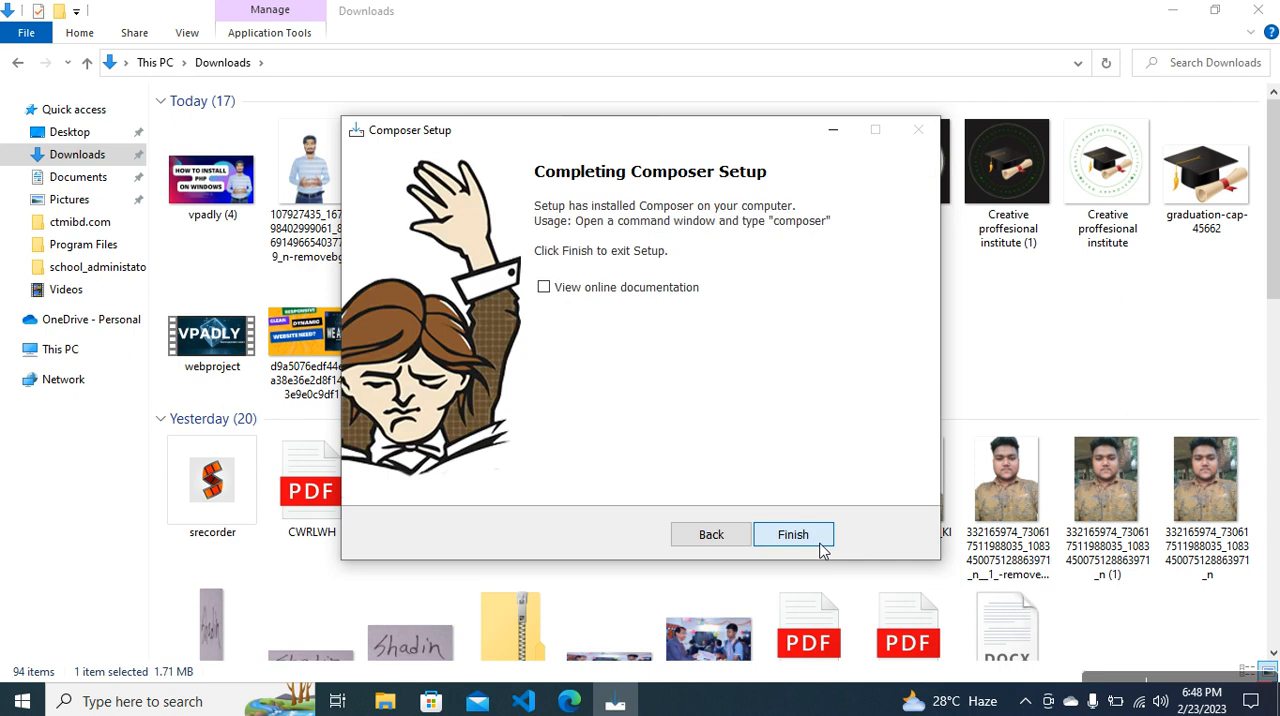
left_click(791, 534)
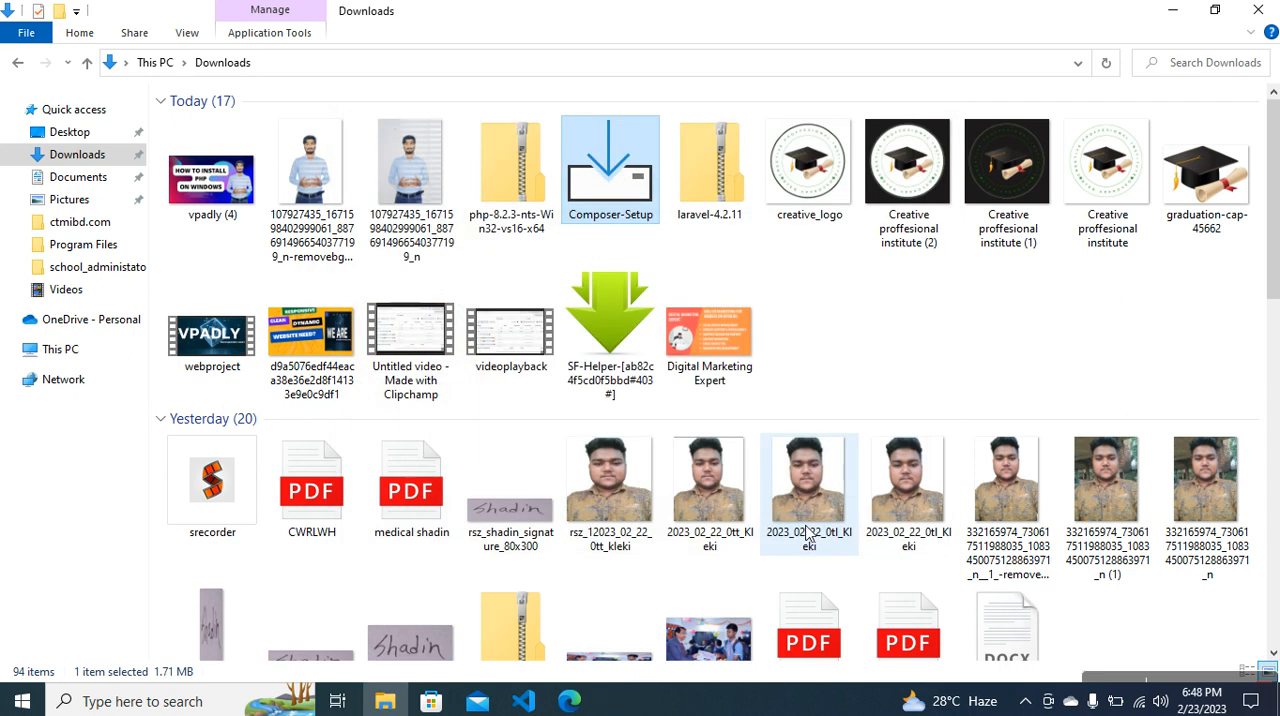
Open a new Command Prompt window and run the composer command
left_click(150, 701)
type("cmd")
key("Return")
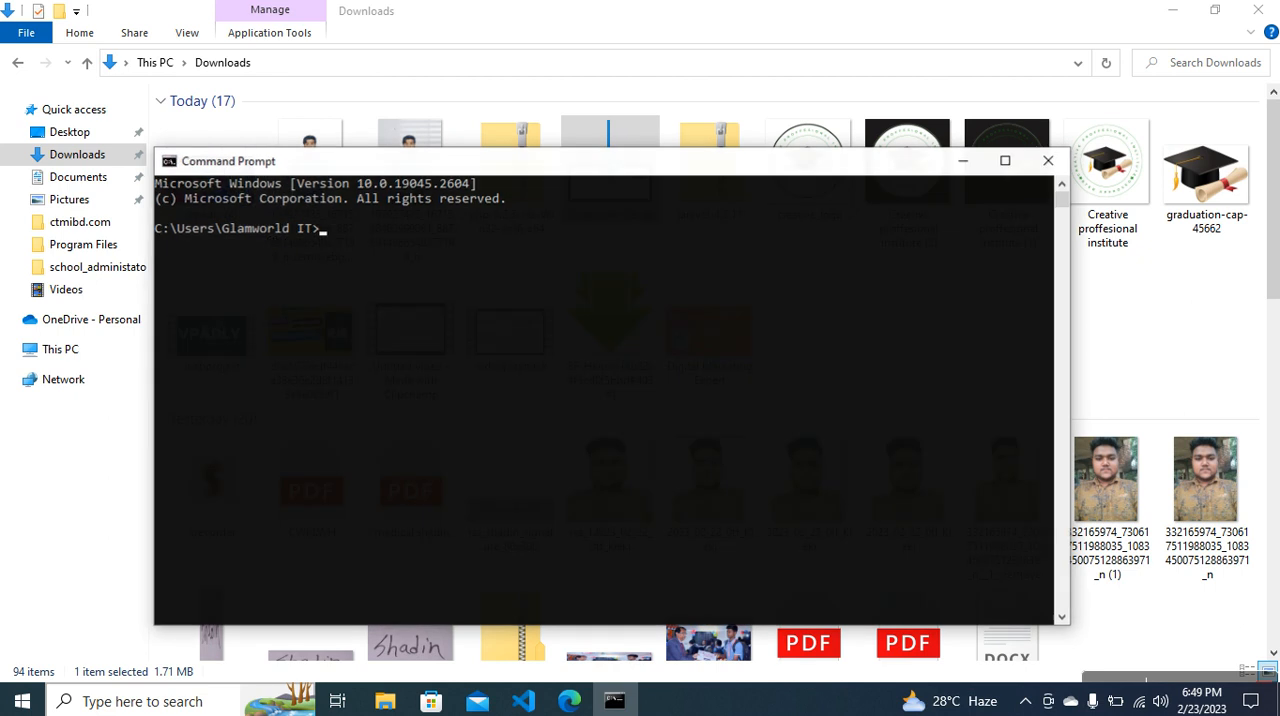
type("composer")
key("Return")
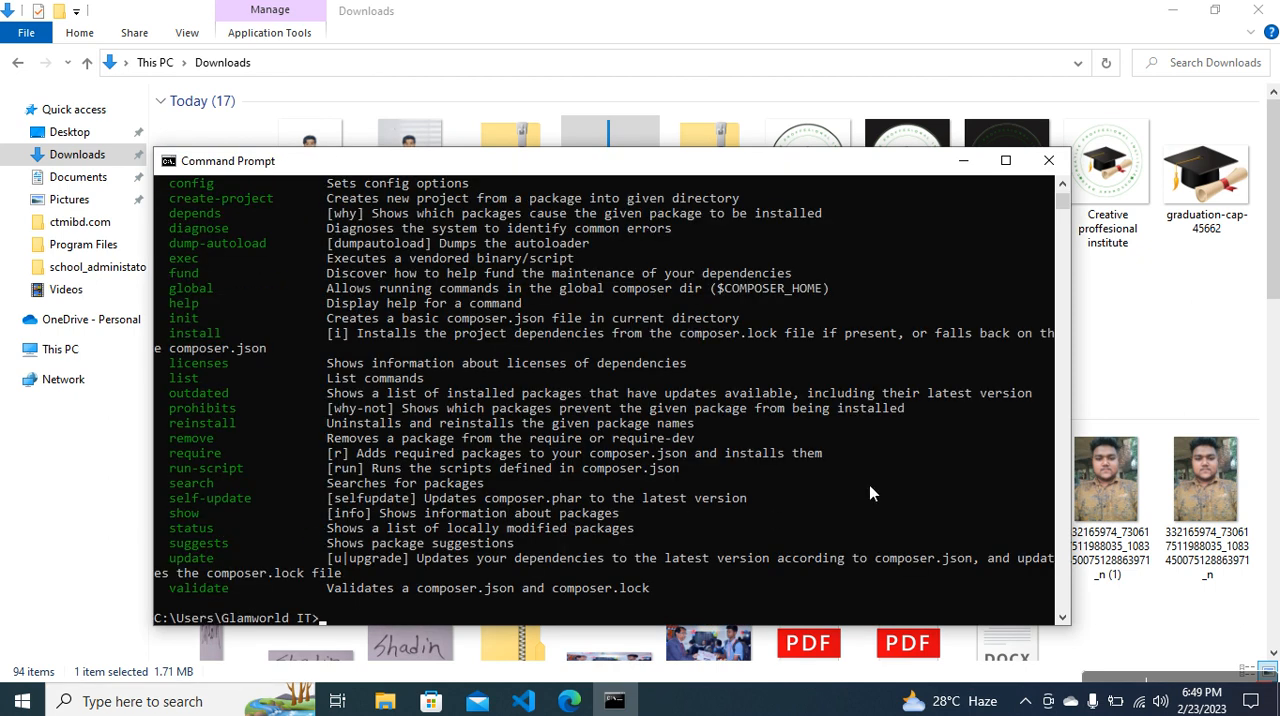
Check the installed Composer version at the beginning of the command output
left_click_drag(1063, 201, 1063, 193)
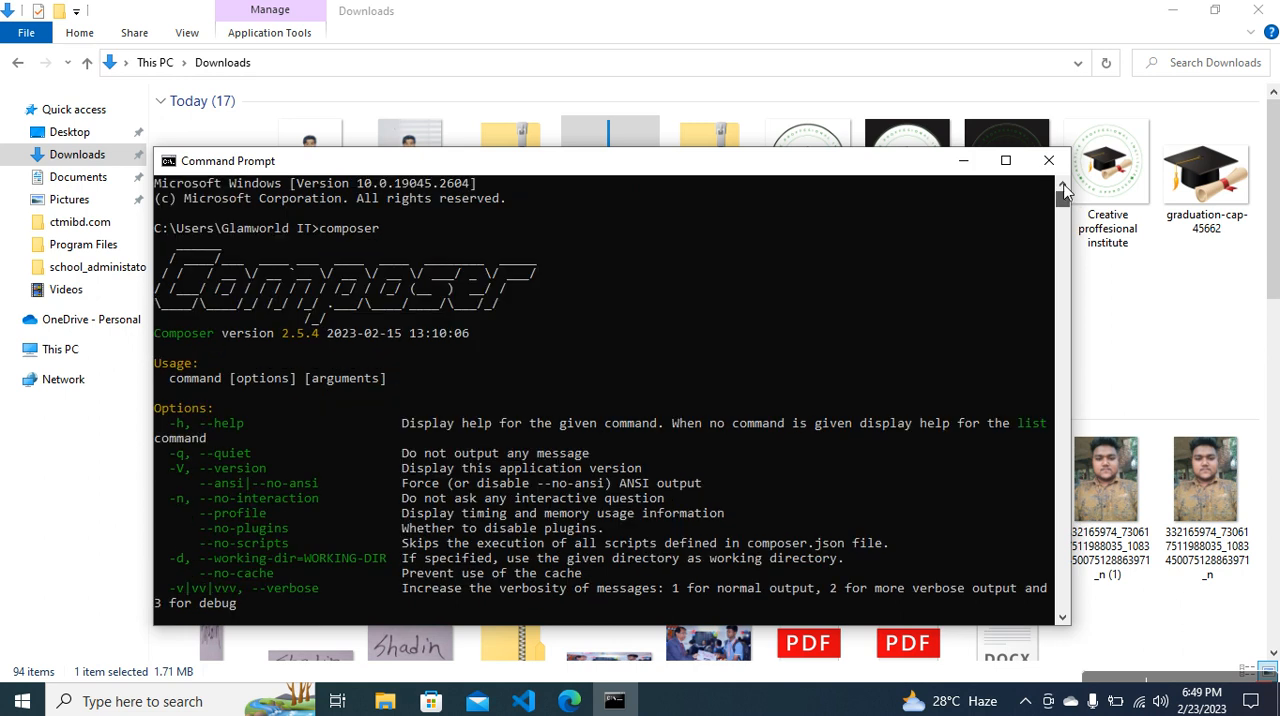
left_click(263, 333)
left_click_drag(264, 333, 324, 336)
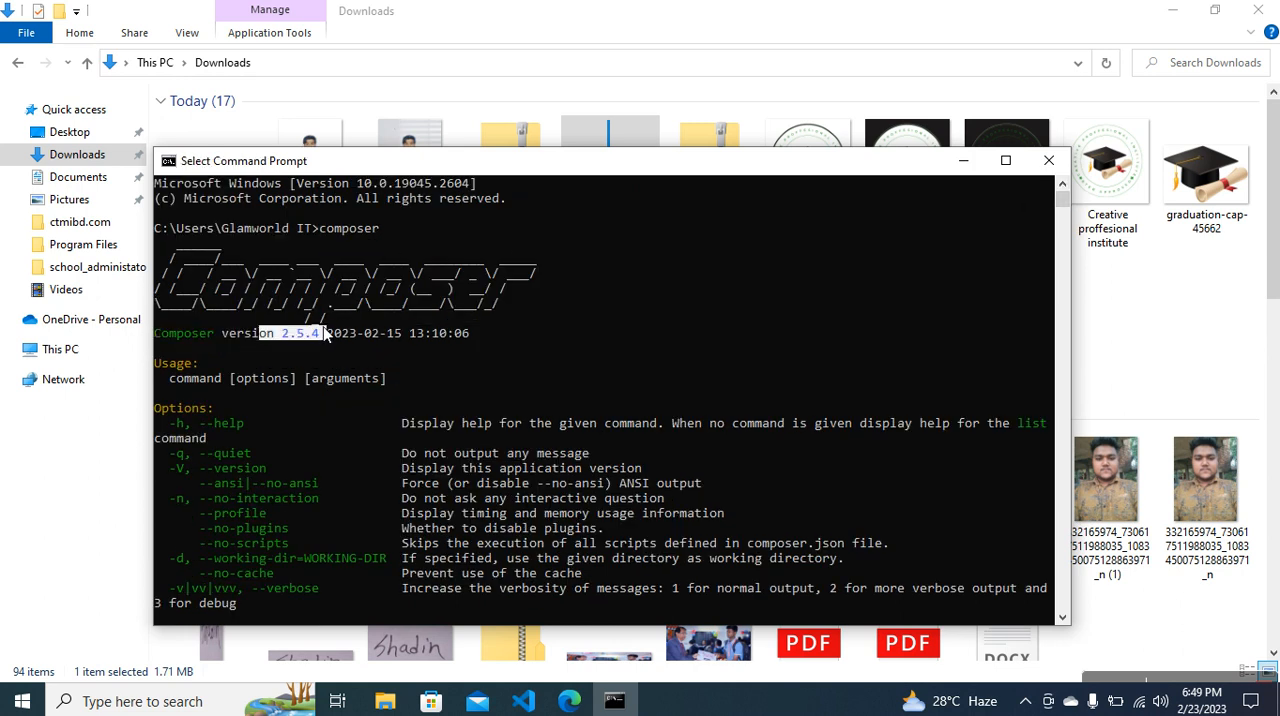
left_click(322, 348)
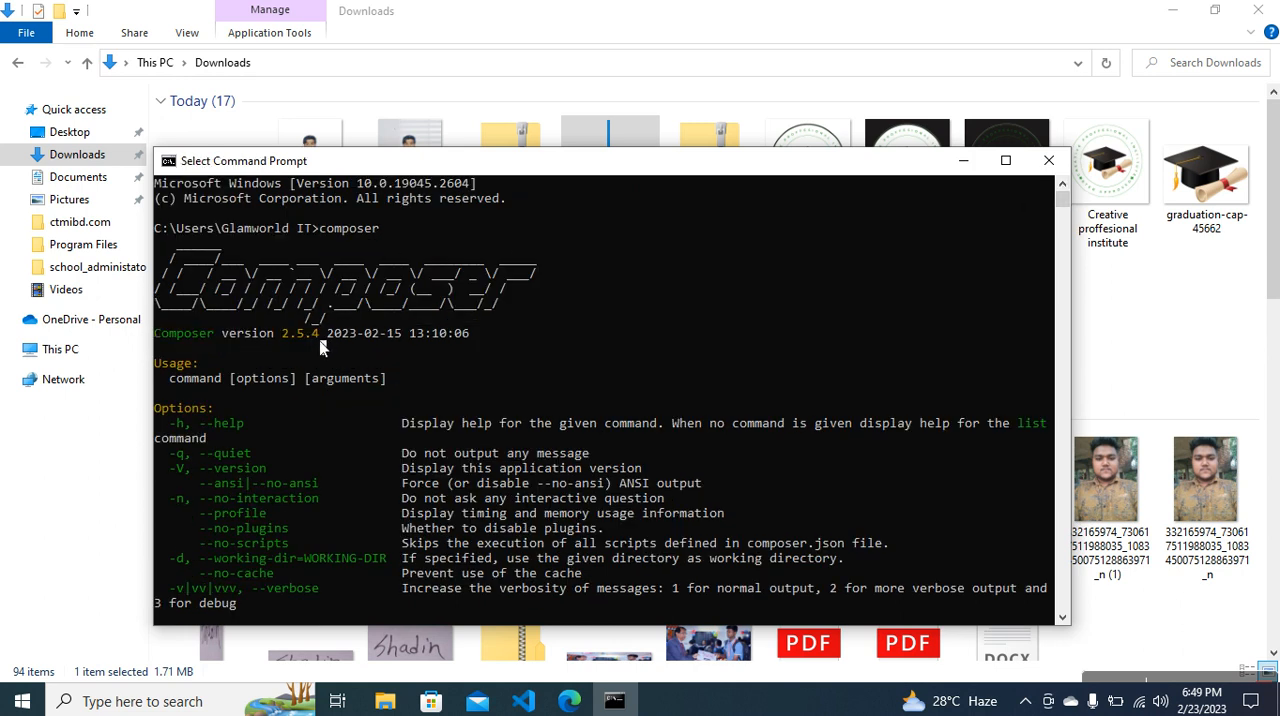